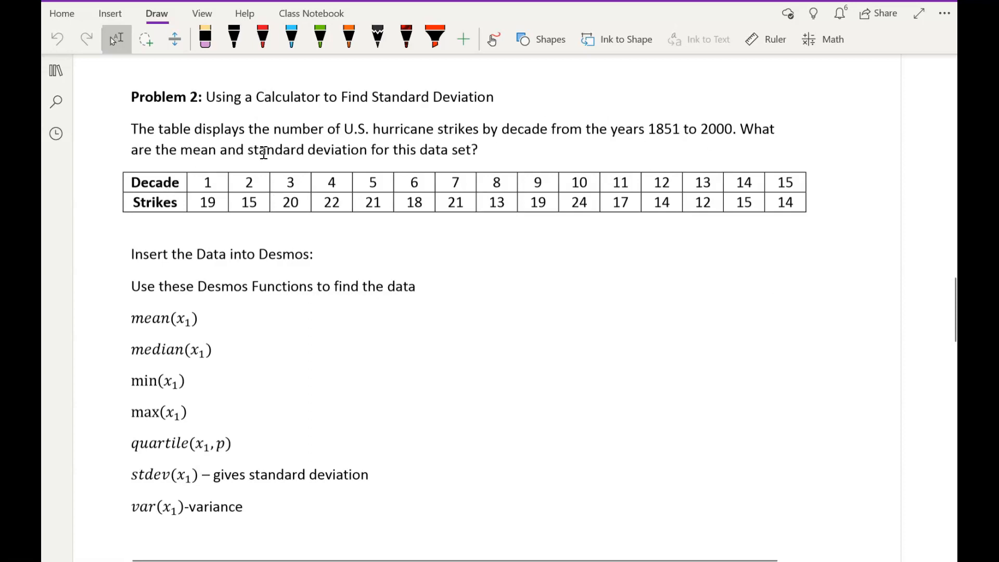
{"action": "left_click_drag", "start_coordinate": [127, 151], "coordinate": [494, 152]}
{"action": "left_click_drag", "start_coordinate": [183, 194], "coordinate": [808, 217]}
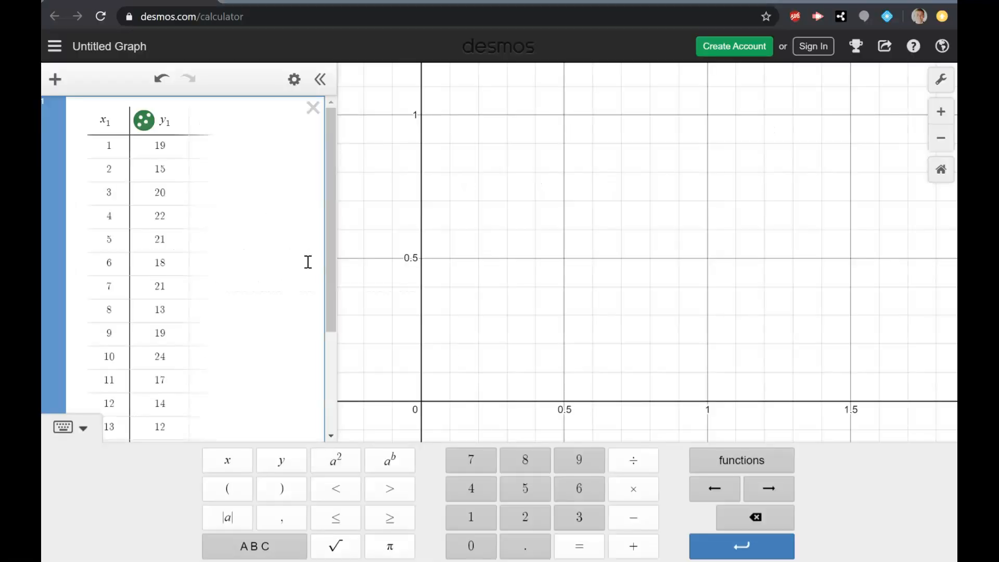
{"action": "left_click", "coordinate": [250, 376]}
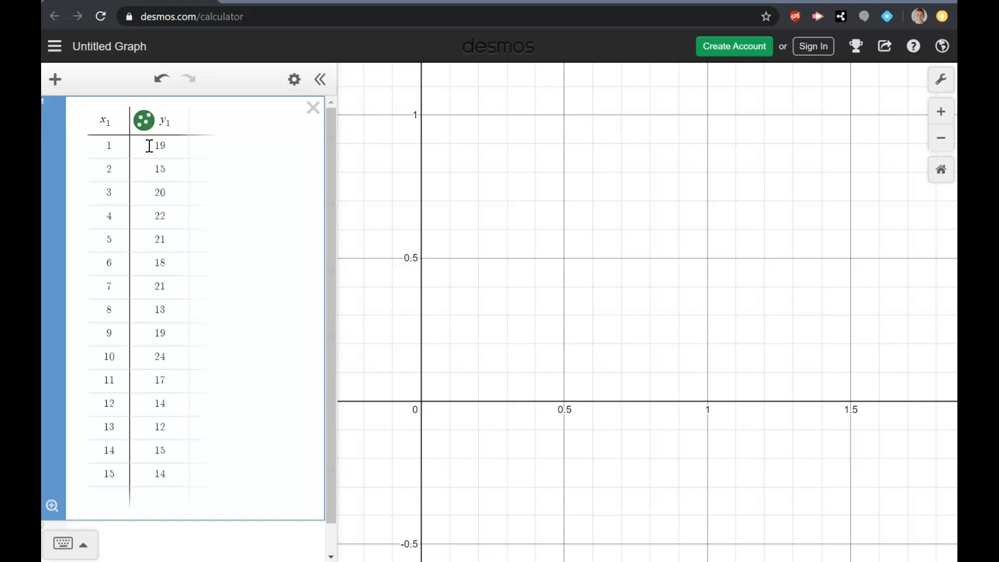
{"action": "left_click", "coordinate": [56, 88]}
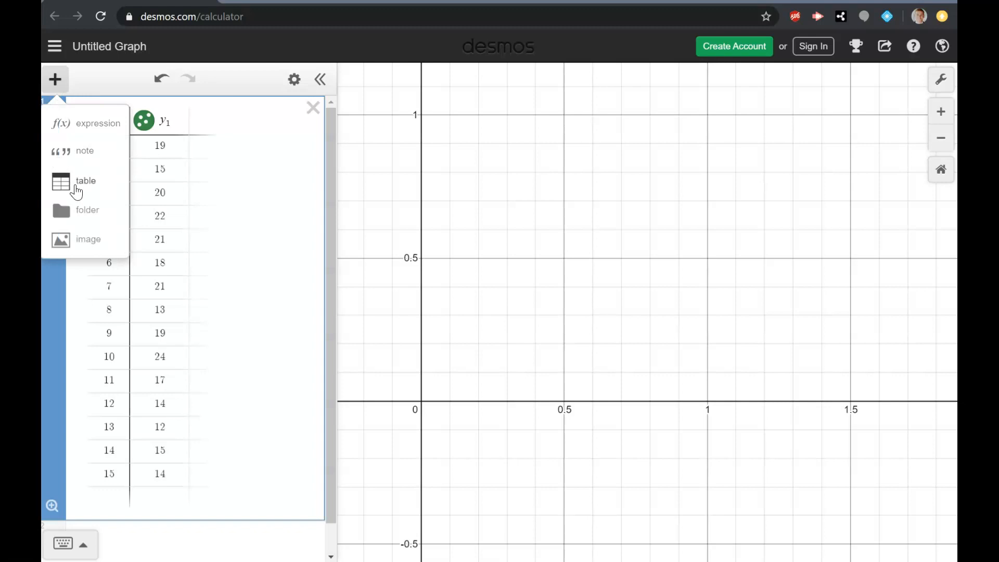
{"action": "left_click", "coordinate": [71, 185]}
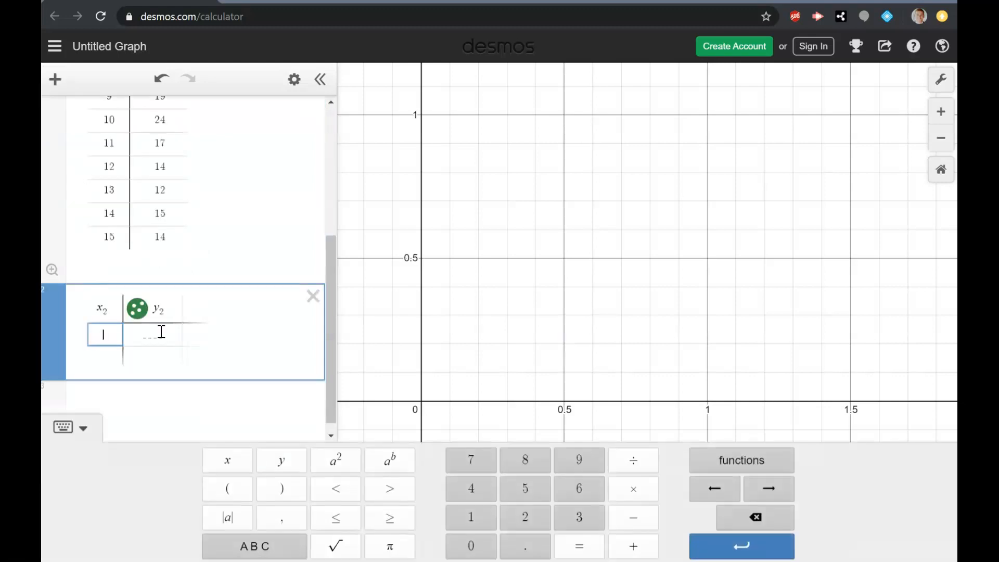
{"action": "left_click", "coordinate": [307, 297]}
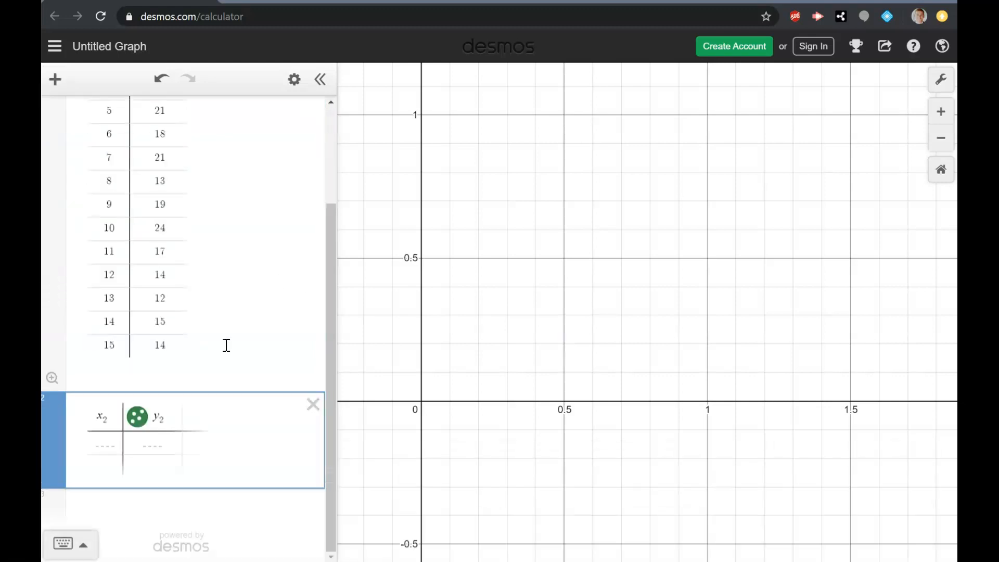
{"action": "left_click", "coordinate": [312, 404]}
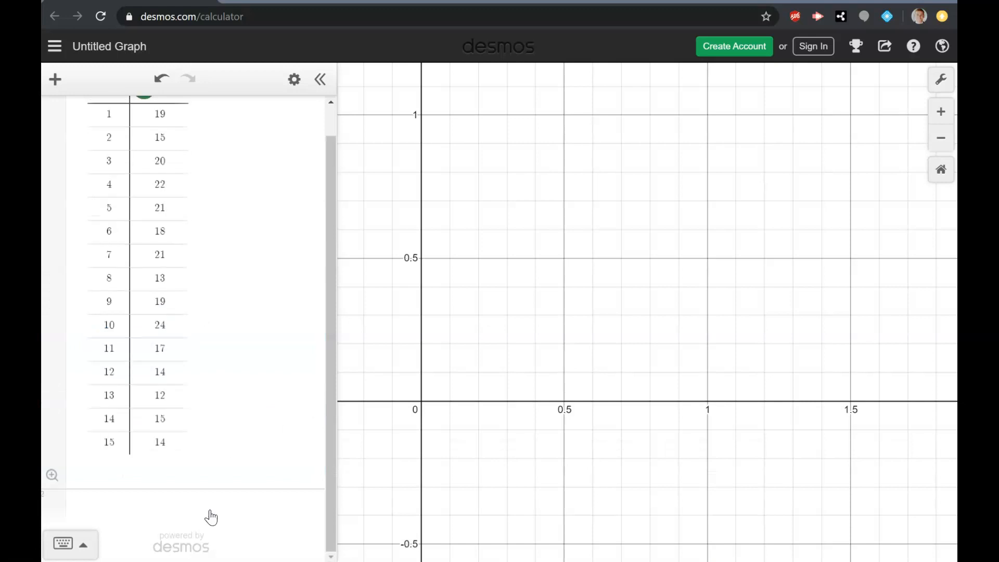
Step: Calculate the mean of the strikes data by entering mean(y_1) in the expression line below the table
{"action": "left_click", "coordinate": [210, 516]}
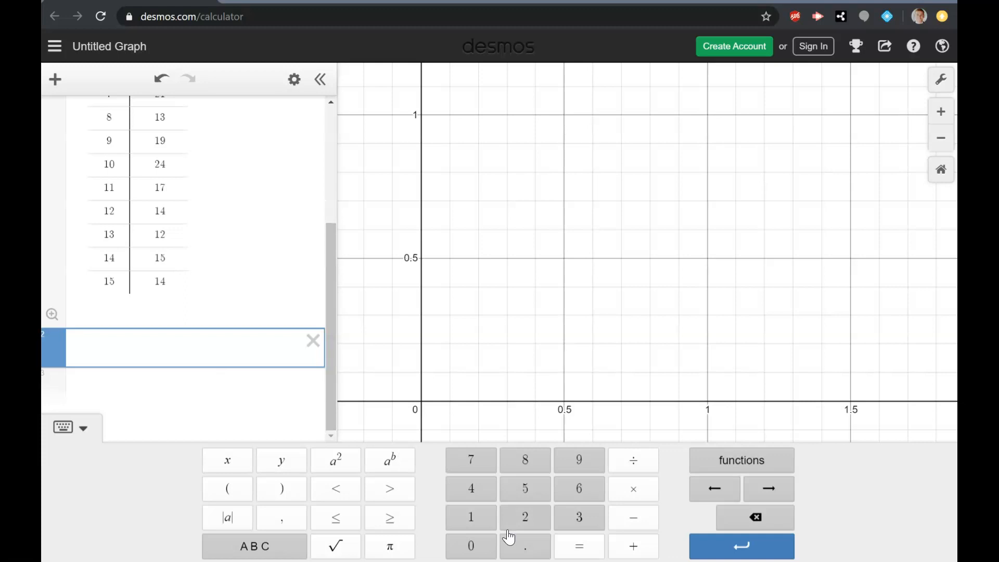
{"action": "type", "text": "mean("}
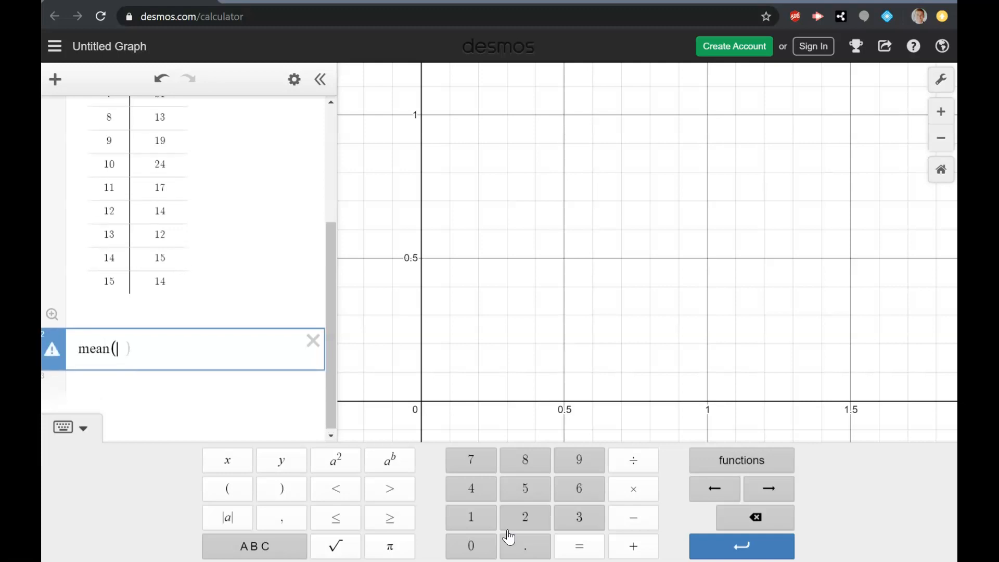
{"action": "scroll", "coordinate": [228, 237], "scroll_direction": "up", "scroll_amount": 1}
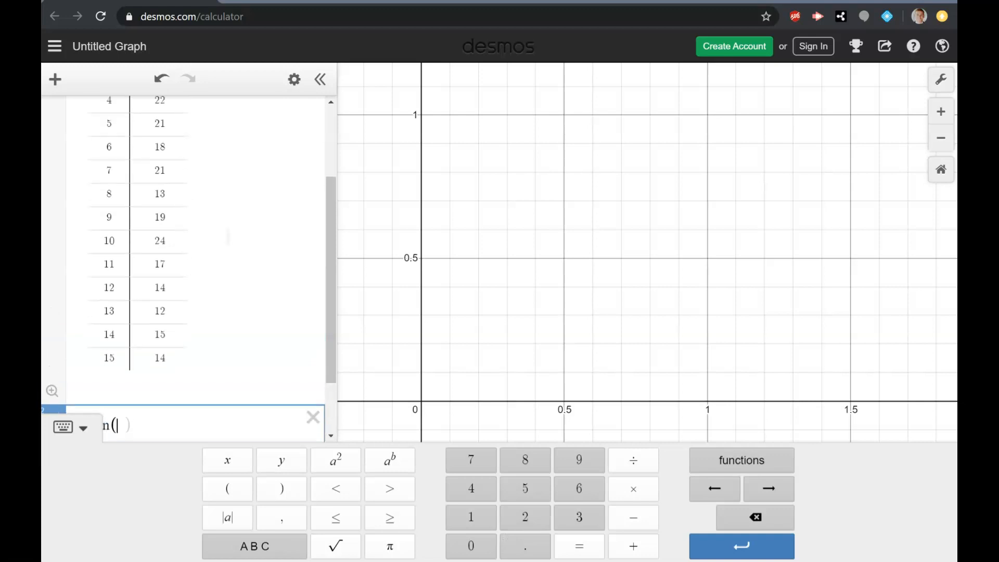
{"action": "scroll", "coordinate": [228, 237], "scroll_direction": "up", "scroll_amount": 2}
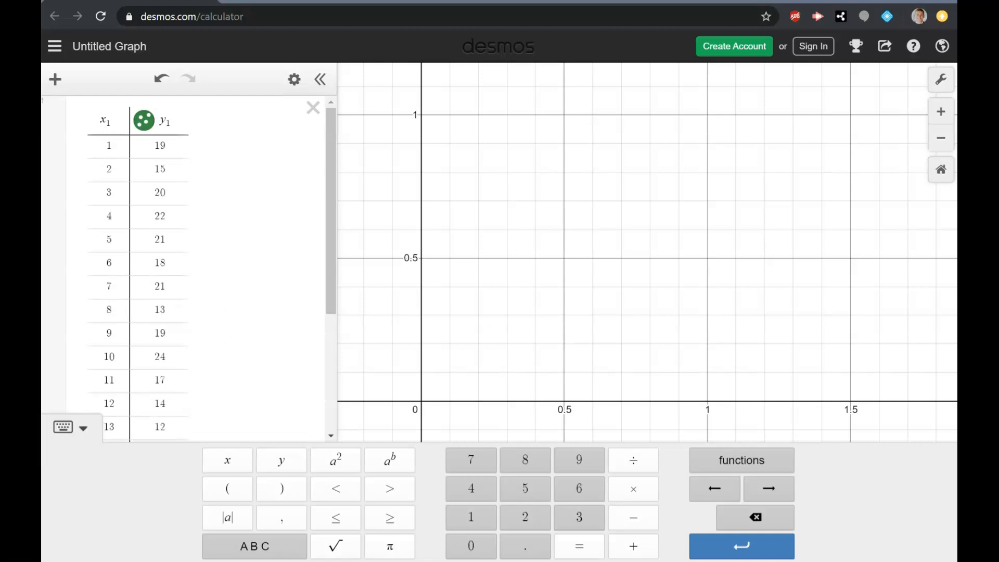
{"action": "scroll", "coordinate": [264, 303], "scroll_direction": "down", "scroll_amount": 1}
{"action": "scroll", "coordinate": [263, 303], "scroll_direction": "down", "scroll_amount": 3}
{"action": "scroll", "coordinate": [263, 303], "scroll_direction": "up", "scroll_amount": 3}
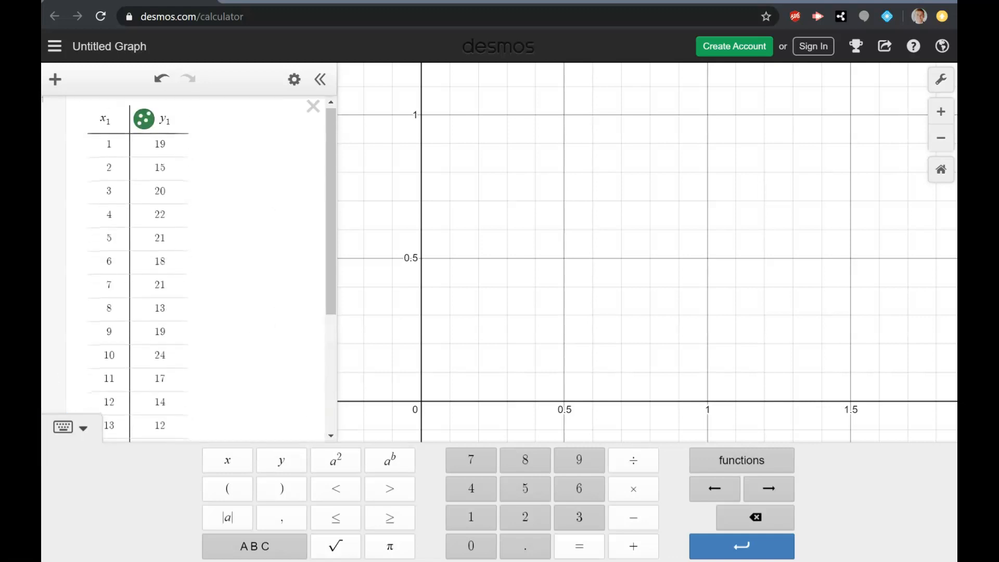
{"action": "scroll", "coordinate": [258, 361], "scroll_direction": "down", "scroll_amount": 4}
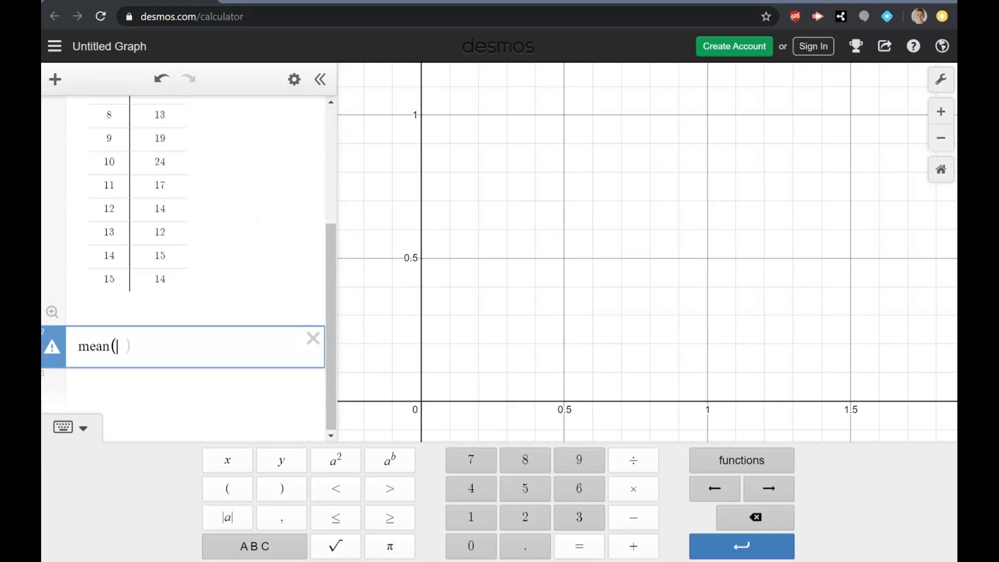
{"action": "type", "text": "y1)"}
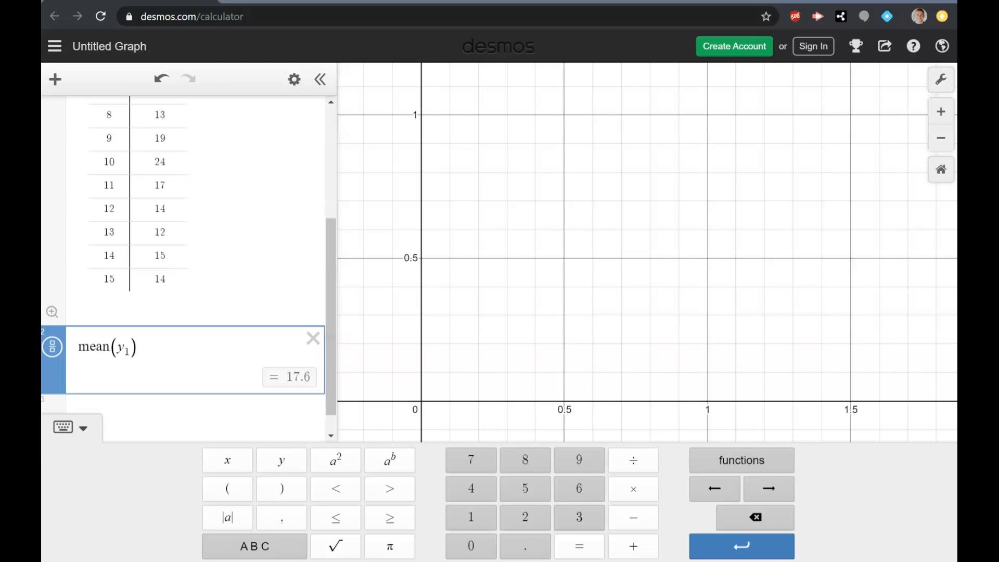
Step: Calculate the standard deviation of the strikes data with stdev(y_1) on a new expression line
{"action": "key", "text": "Return"}
{"action": "type", "text": "stdev("}
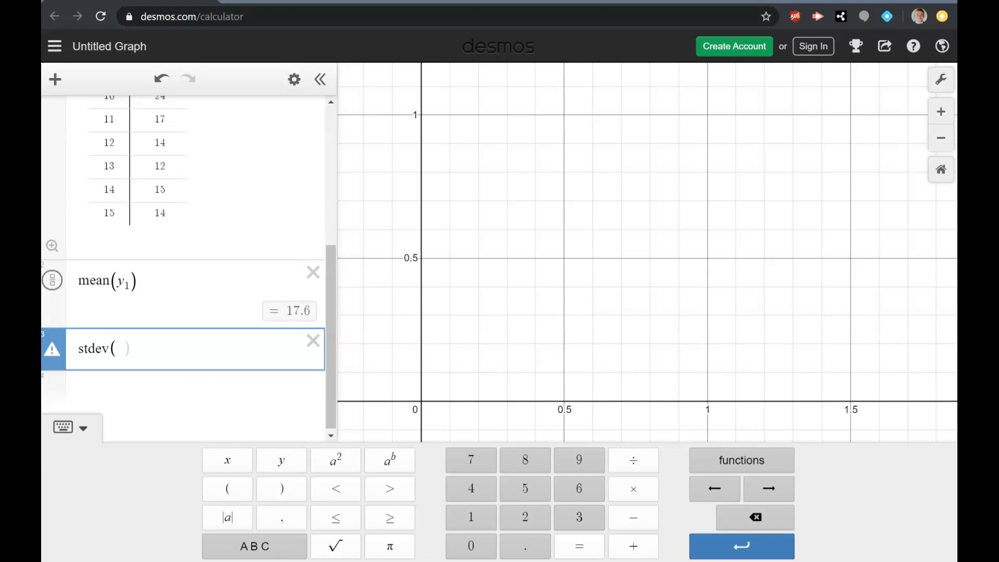
{"action": "type", "text": "y1)"}
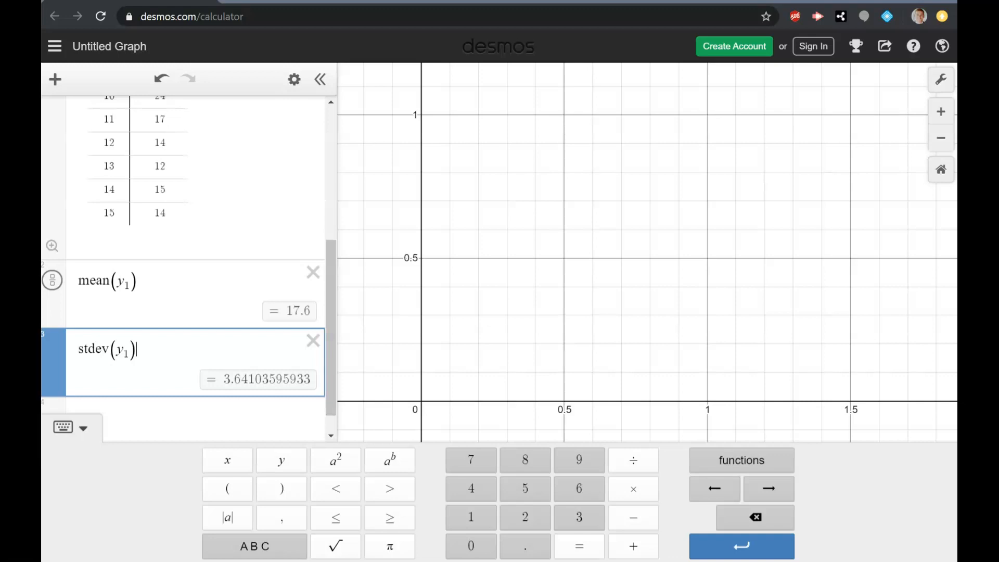
Step: Switch to the OneNote page and handwrite "mean = 17.6" in black ink beside "Insert the Data into Desmos"
{"action": "key", "text": "alt+Tab"}
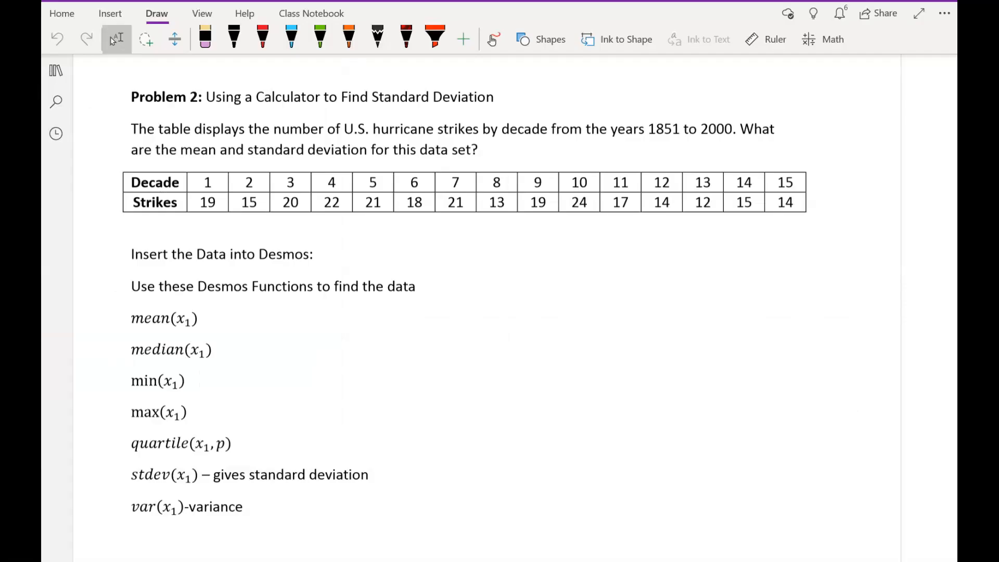
{"action": "scroll", "coordinate": [499, 307], "scroll_direction": "down", "scroll_amount": 2}
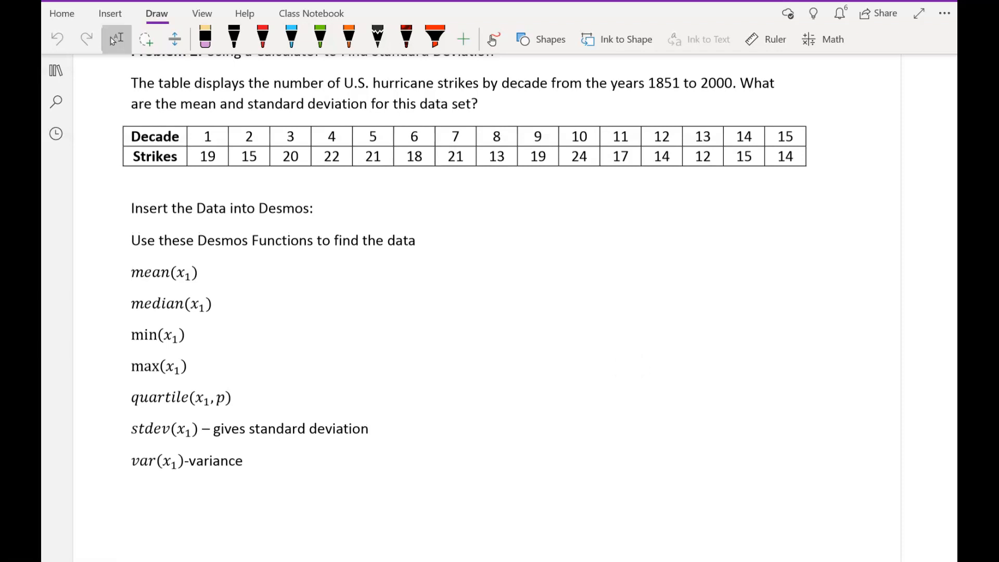
{"action": "scroll", "coordinate": [597, 317], "scroll_direction": "down", "scroll_amount": 1}
{"action": "mouse_move", "coordinate": [438, 164]}
{"action": "left_mouse_down"}
{"action": "mouse_move", "coordinate": [456, 177]}
{"action": "mouse_move", "coordinate": [467, 170]}
{"action": "left_mouse_up"}
{"action": "left_click_drag", "start_coordinate": [478, 171], "coordinate": [499, 169]}
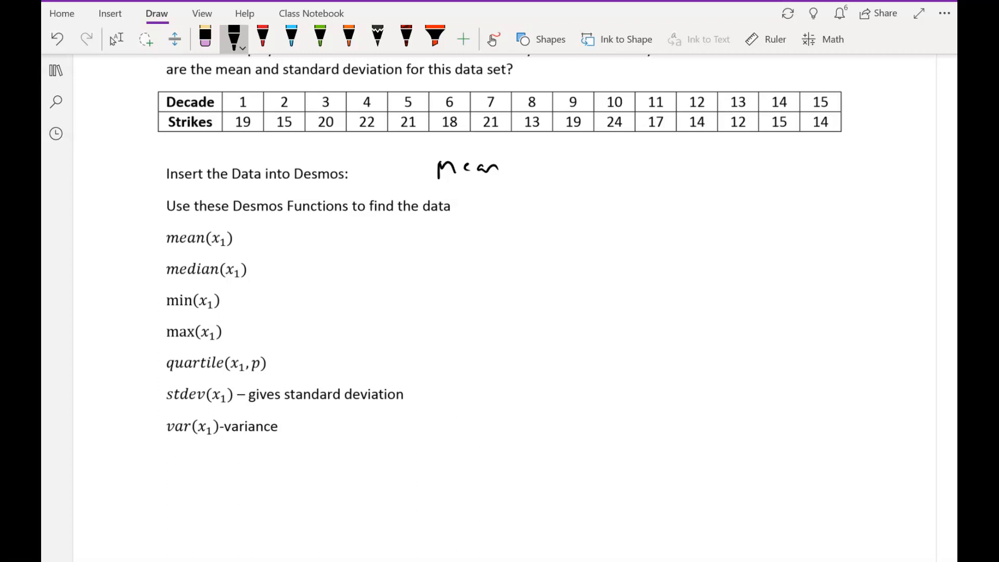
{"action": "left_click_drag", "start_coordinate": [509, 176], "coordinate": [531, 175]}
{"action": "mouse_move", "coordinate": [542, 156]}
{"action": "left_mouse_down"}
{"action": "mouse_move", "coordinate": [553, 158]}
{"action": "mouse_move", "coordinate": [548, 174]}
{"action": "left_mouse_up"}
{"action": "left_click", "coordinate": [559, 173]}
{"action": "left_click_drag", "start_coordinate": [581, 151], "coordinate": [576, 168]}
Step: Handwrite "stdev = 3.64" below the mean, looking up the value in Desmos, and leave inking mode
{"action": "mouse_move", "coordinate": [475, 198]}
{"action": "left_mouse_down"}
{"action": "mouse_move", "coordinate": [463, 218]}
{"action": "mouse_move", "coordinate": [486, 216]}
{"action": "left_mouse_up"}
{"action": "left_click_drag", "start_coordinate": [482, 208], "coordinate": [504, 212]}
{"action": "left_click", "coordinate": [516, 211]}
{"action": "mouse_move", "coordinate": [508, 197]}
{"action": "left_mouse_down"}
{"action": "mouse_move", "coordinate": [506, 214]}
{"action": "mouse_move", "coordinate": [526, 216]}
{"action": "left_mouse_up"}
{"action": "mouse_move", "coordinate": [532, 199]}
{"action": "left_mouse_down"}
{"action": "mouse_move", "coordinate": [539, 215]}
{"action": "mouse_move", "coordinate": [546, 201]}
{"action": "mouse_move", "coordinate": [571, 204]}
{"action": "left_mouse_up"}
{"action": "left_click_drag", "start_coordinate": [564, 211], "coordinate": [572, 210]}
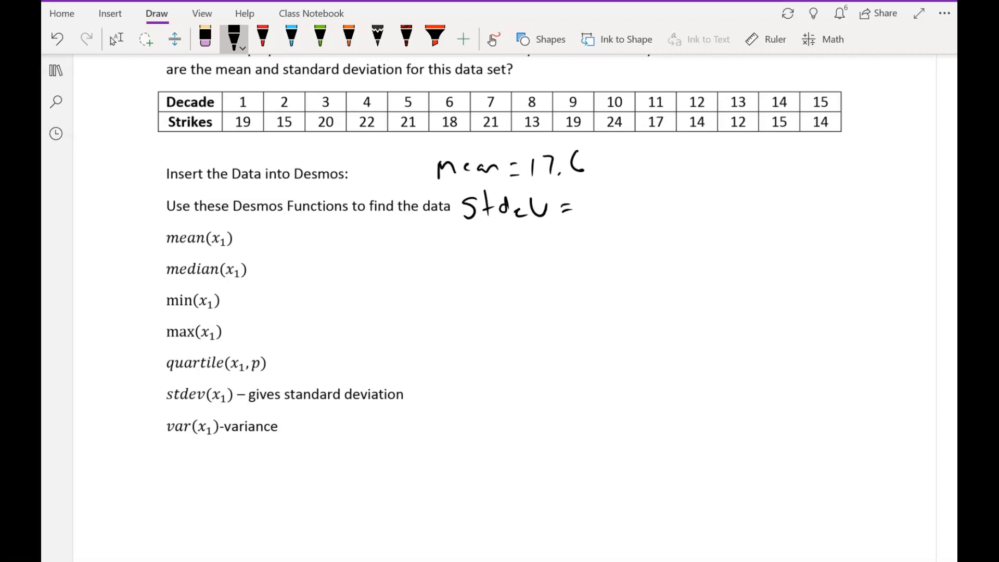
{"action": "left_click", "coordinate": [409, 561]}
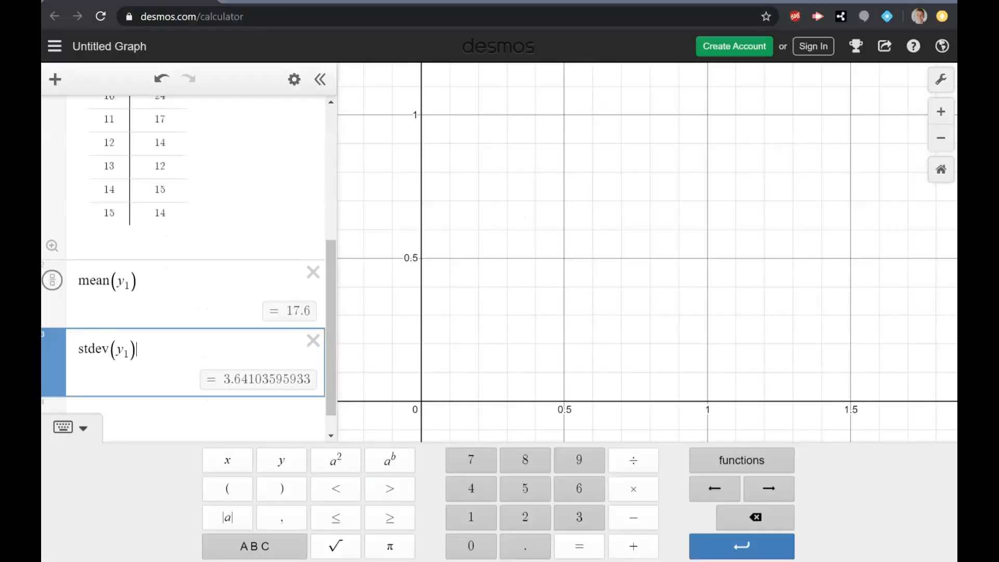
{"action": "key", "text": "alt+Tab"}
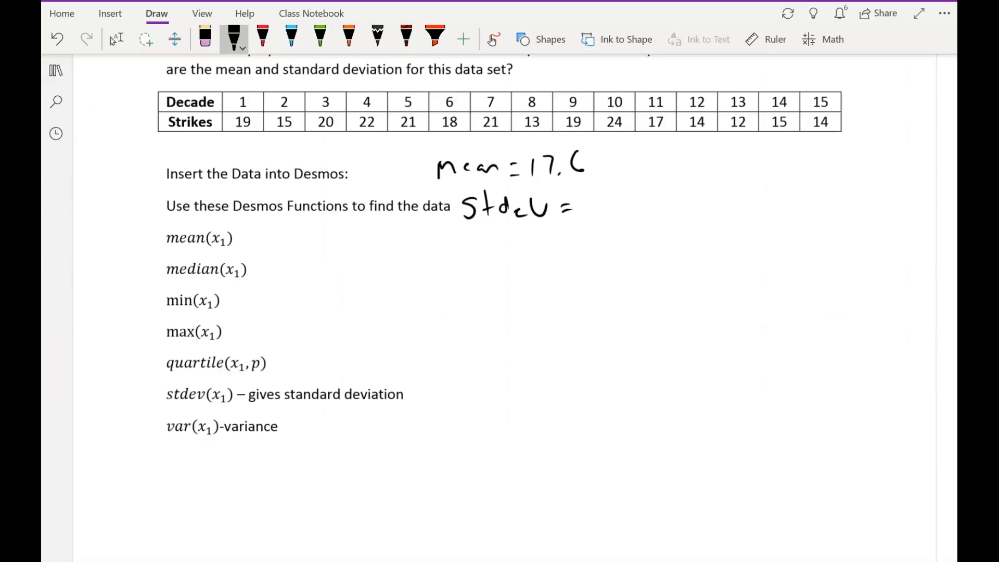
{"action": "mouse_move", "coordinate": [572, 195]}
{"action": "left_mouse_down"}
{"action": "mouse_move", "coordinate": [576, 211]}
{"action": "mouse_move", "coordinate": [626, 192]}
{"action": "mouse_move", "coordinate": [624, 203]}
{"action": "left_mouse_up"}
{"action": "left_click", "coordinate": [595, 206]}
{"action": "left_click", "coordinate": [117, 39]}
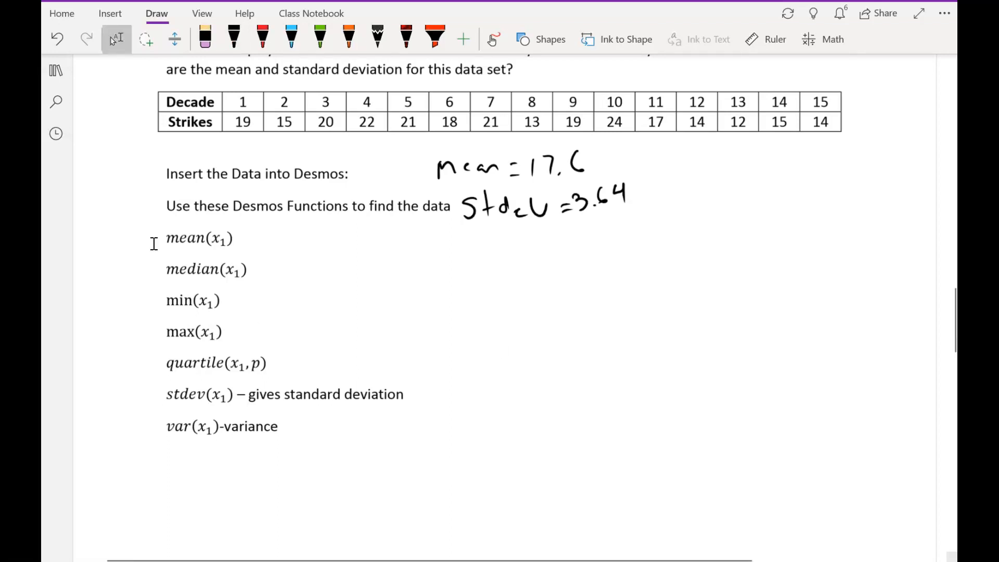
Step: Switch to Desmos and calculate the first quartile with quartile(y_1,1) on a new expression line
{"action": "left_click_drag", "start_coordinate": [156, 226], "coordinate": [430, 452]}
{"action": "key", "text": "alt+Tab"}
{"action": "key", "text": "Return"}
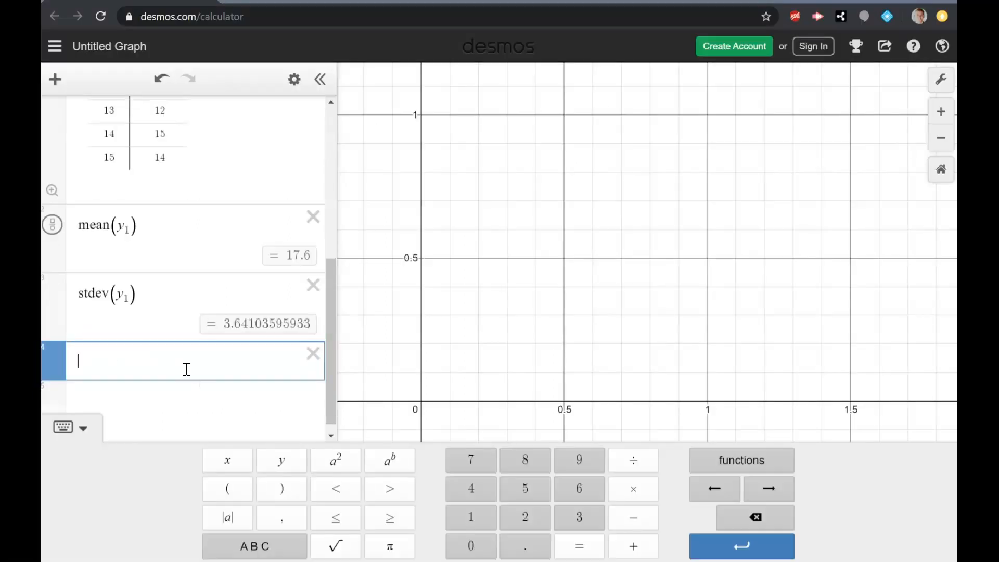
{"action": "type", "text": "quart"}
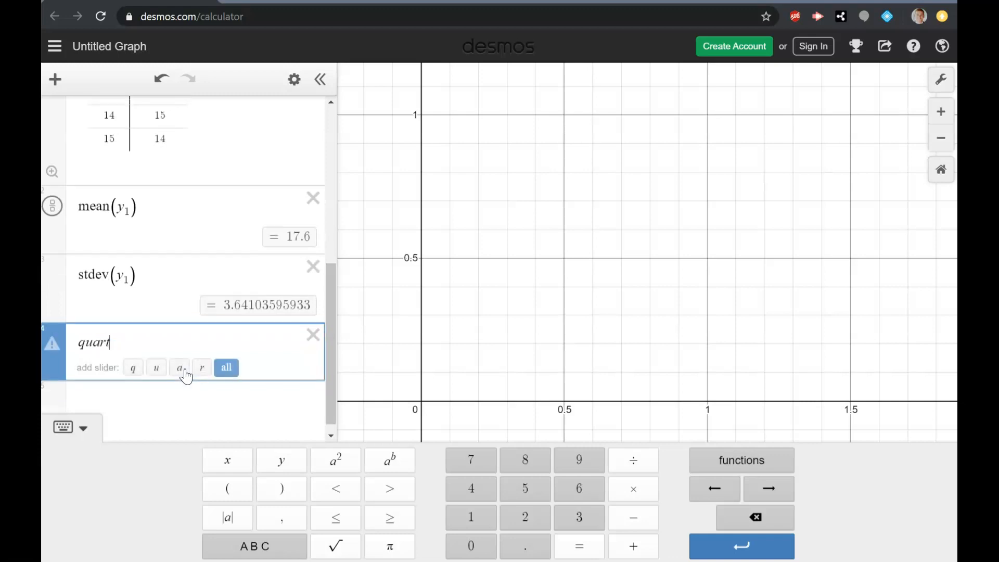
{"action": "type", "text": "ile(y_2"}
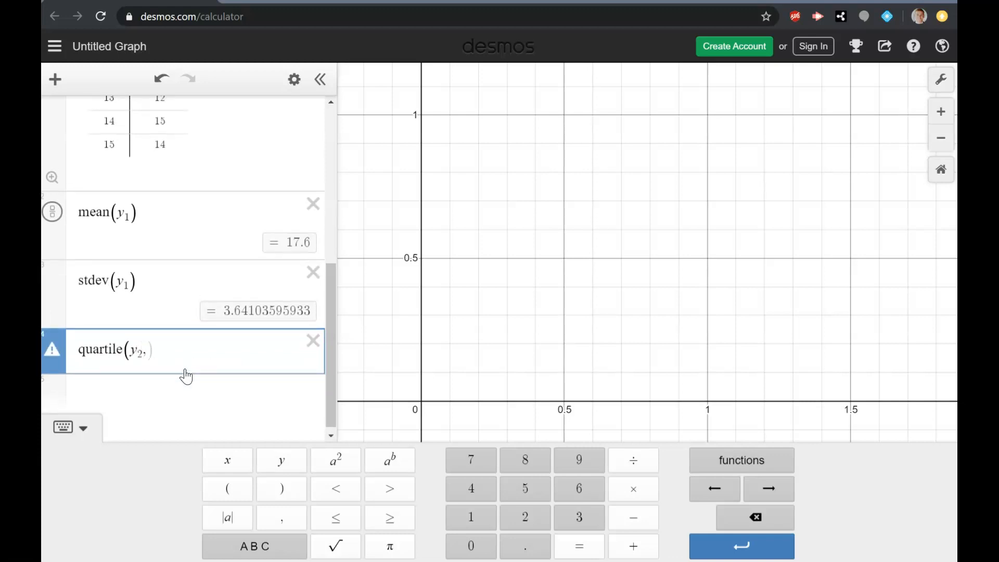
{"action": "type", "text": ",1)"}
{"action": "key", "text": "BackSpace"}
{"action": "key", "text": "BackSpace"}
{"action": "type", "text": "1"}
{"action": "key", "text": "BackSpace"}
{"action": "key", "text": "BackSpace"}
{"action": "type", "text": "1,1)"}
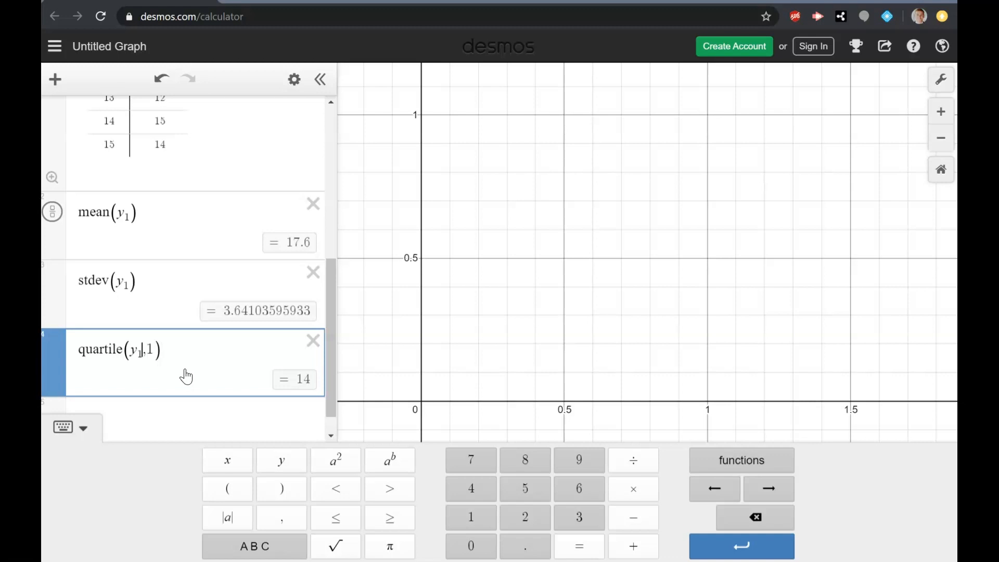
Step: Replace the quartile expression with median(y_1) to calculate the median of the strikes data
{"action": "key", "text": "BackSpace"}
{"action": "key", "text": "BackSpace"}
{"action": "key", "text": "BackSpace"}
{"action": "key", "text": "BackSpace"}
{"action": "key", "text": "BackSpace"}
{"action": "key", "text": "BackSpace"}
{"action": "key", "text": "BackSpace"}
{"action": "key", "text": "BackSpace"}
{"action": "key", "text": "BackSpace"}
{"action": "key", "text": "BackSpace"}
{"action": "key", "text": "BackSpace"}
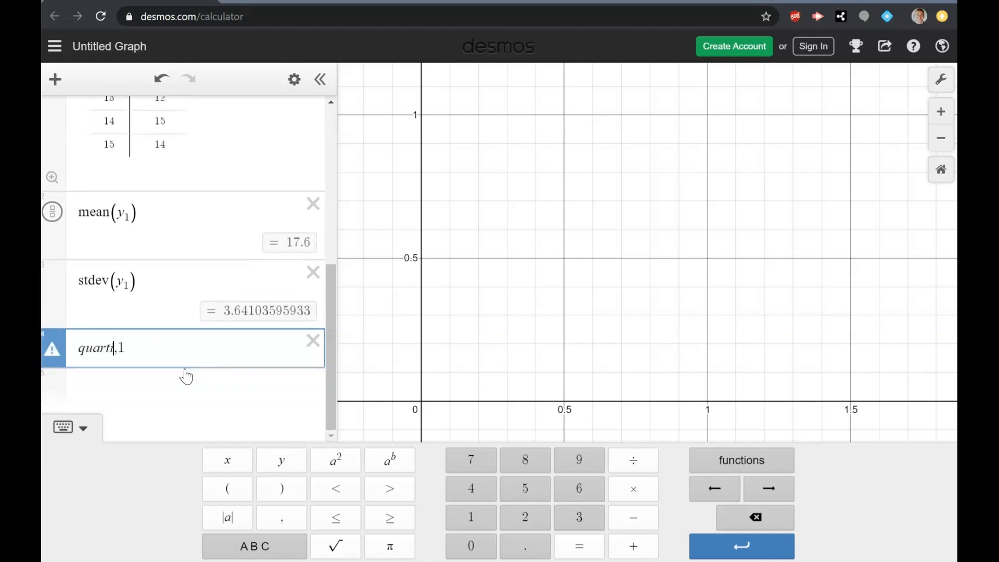
{"action": "type", "text": "meadina"}
{"action": "key", "text": "BackSpace"}
{"action": "key", "text": "BackSpace"}
{"action": "type", "text": "an"}
{"action": "key", "text": "Delete"}
{"action": "type", "text": "("}
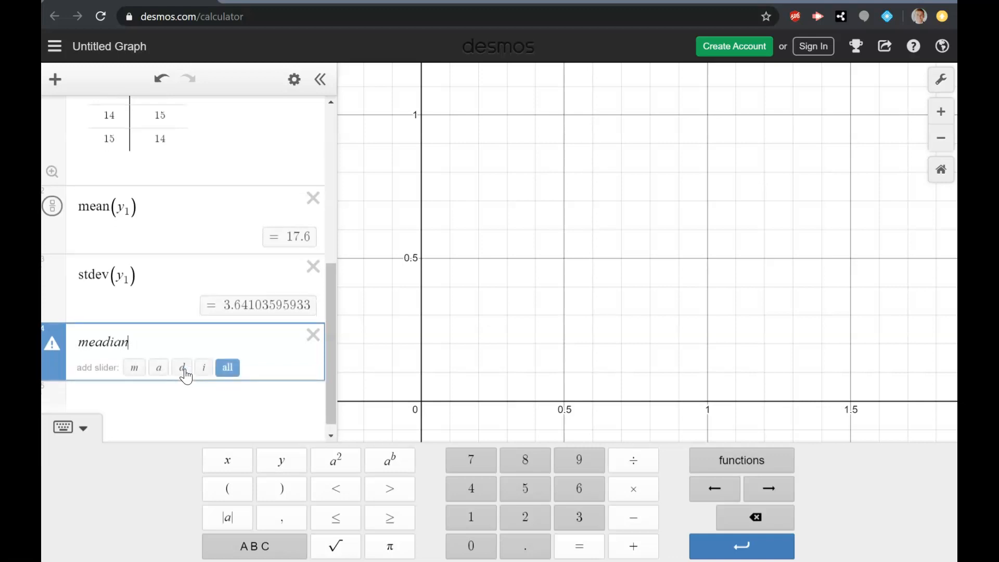
{"action": "key", "text": "Delete"}
{"action": "type", "text": "y1)"}
{"action": "key", "text": "Left"}
{"action": "key", "text": "Left"}
{"action": "key", "text": "Left"}
{"action": "key", "text": "Left"}
{"action": "key", "text": "Left"}
{"action": "key", "text": "Left"}
{"action": "key", "text": "Left"}
{"action": "key", "text": "Left"}
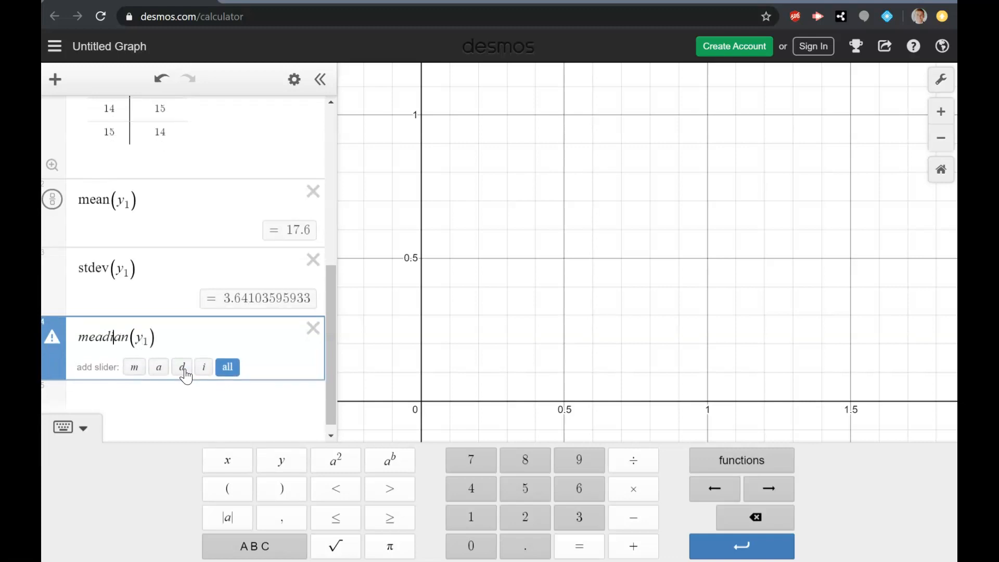
{"action": "key", "text": "BackSpace"}
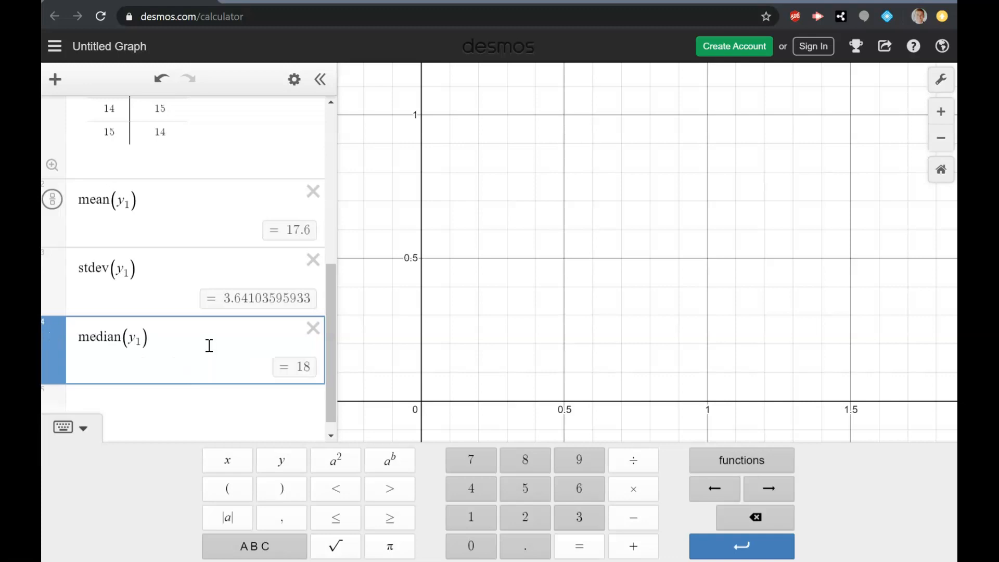
Step: Calculate the second quartile of the strikes data with quartile(y_1,2) on a new expression line
{"action": "key", "text": "Return"}
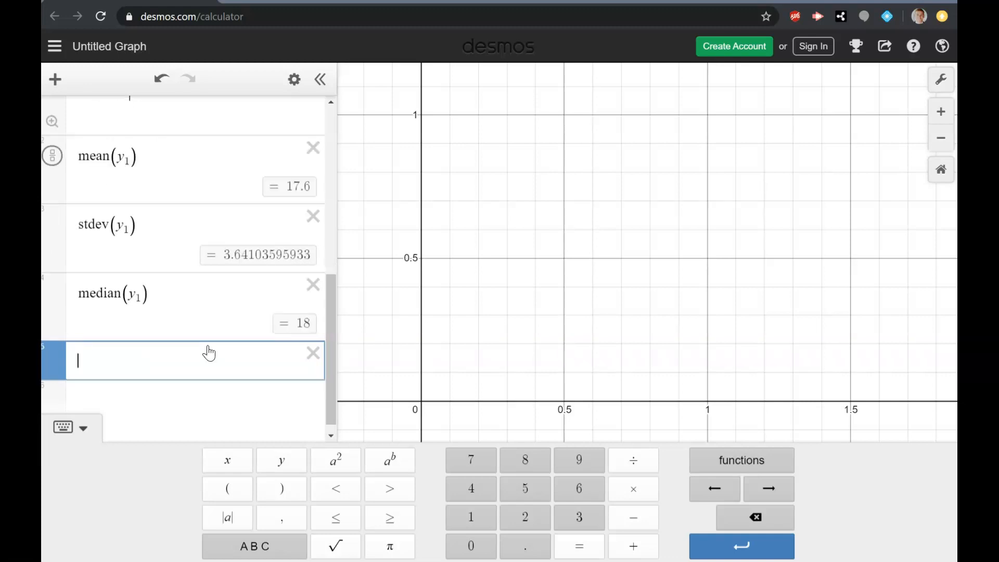
{"action": "type", "text": "quartile"}
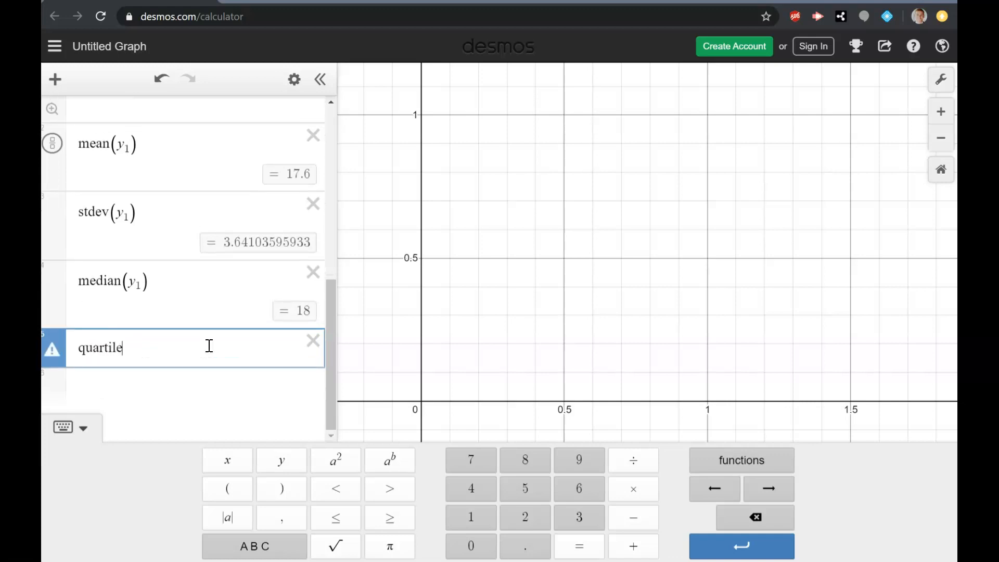
{"action": "type", "text": "(y1,2)"}
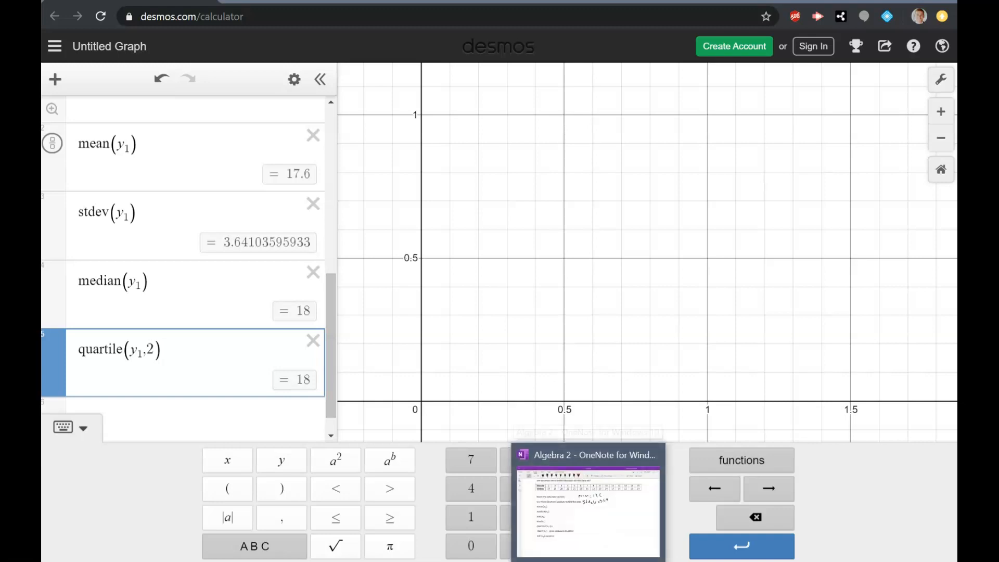
Step: Switch back to the OneNote page and go to Problem 3 on using standard deviation to describe data
{"action": "left_click", "coordinate": [589, 560]}
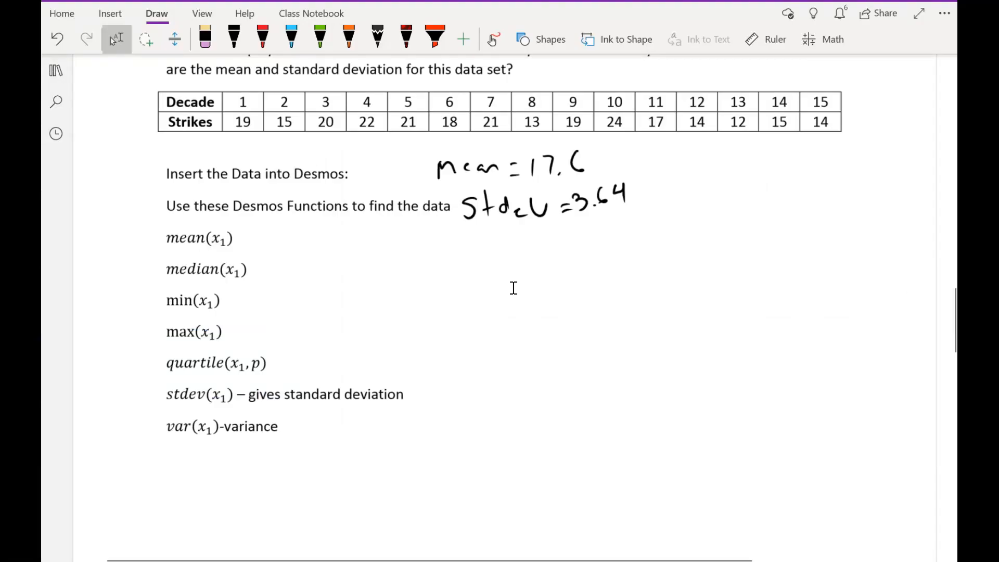
{"action": "left_click_drag", "start_coordinate": [147, 239], "coordinate": [250, 260]}
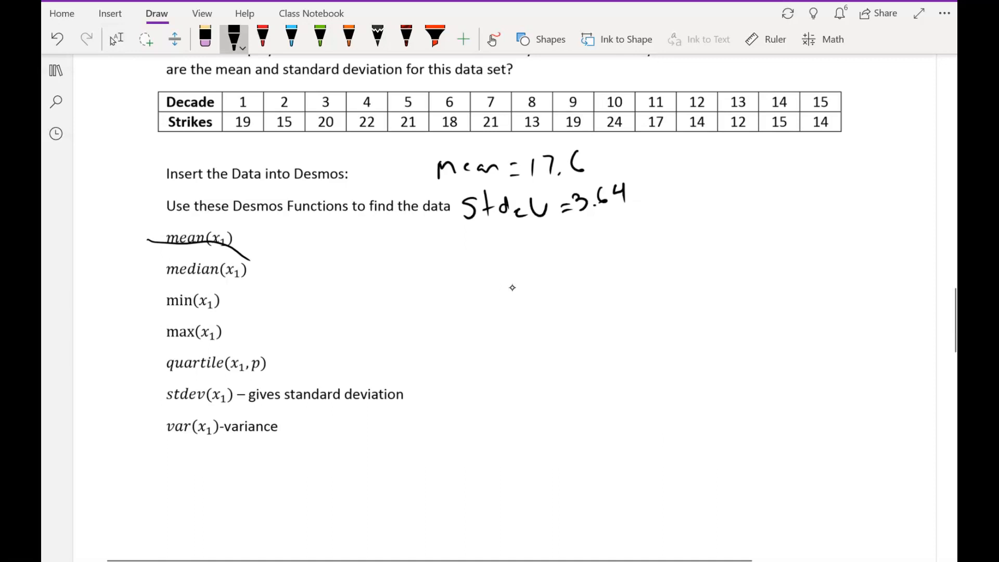
{"action": "key", "text": "ctrl+z"}
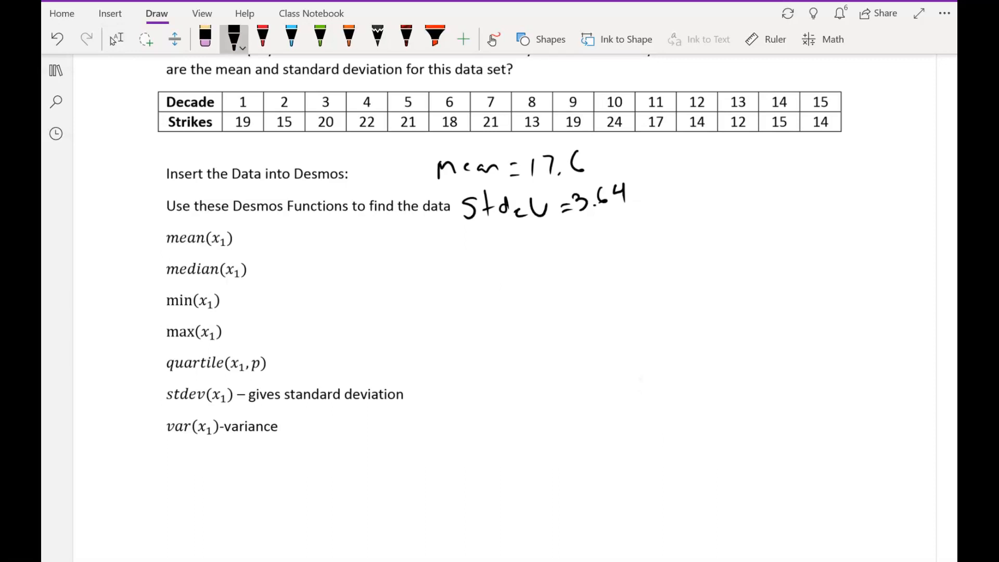
{"action": "left_click", "coordinate": [114, 39]}
{"action": "scroll", "coordinate": [113, 42], "scroll_direction": "down", "scroll_amount": 6}
{"action": "scroll", "coordinate": [510, 307], "scroll_direction": "down", "scroll_amount": 5}
{"action": "scroll", "coordinate": [510, 307], "scroll_direction": "right", "scroll_amount": 2}
{"action": "scroll", "coordinate": [510, 307], "scroll_direction": "down", "scroll_amount": 1}
{"action": "scroll", "coordinate": [510, 307], "scroll_direction": "up", "scroll_amount": 1}
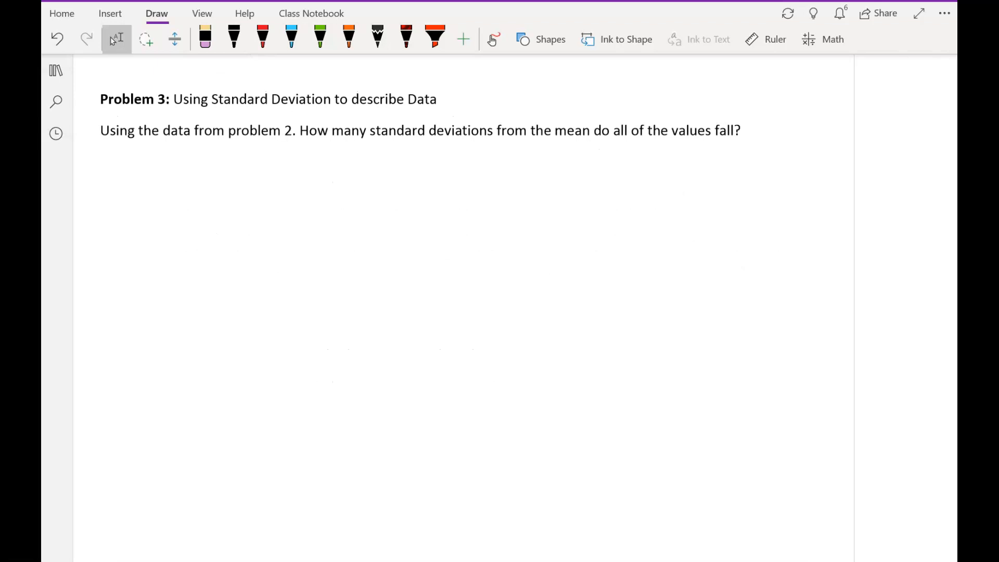